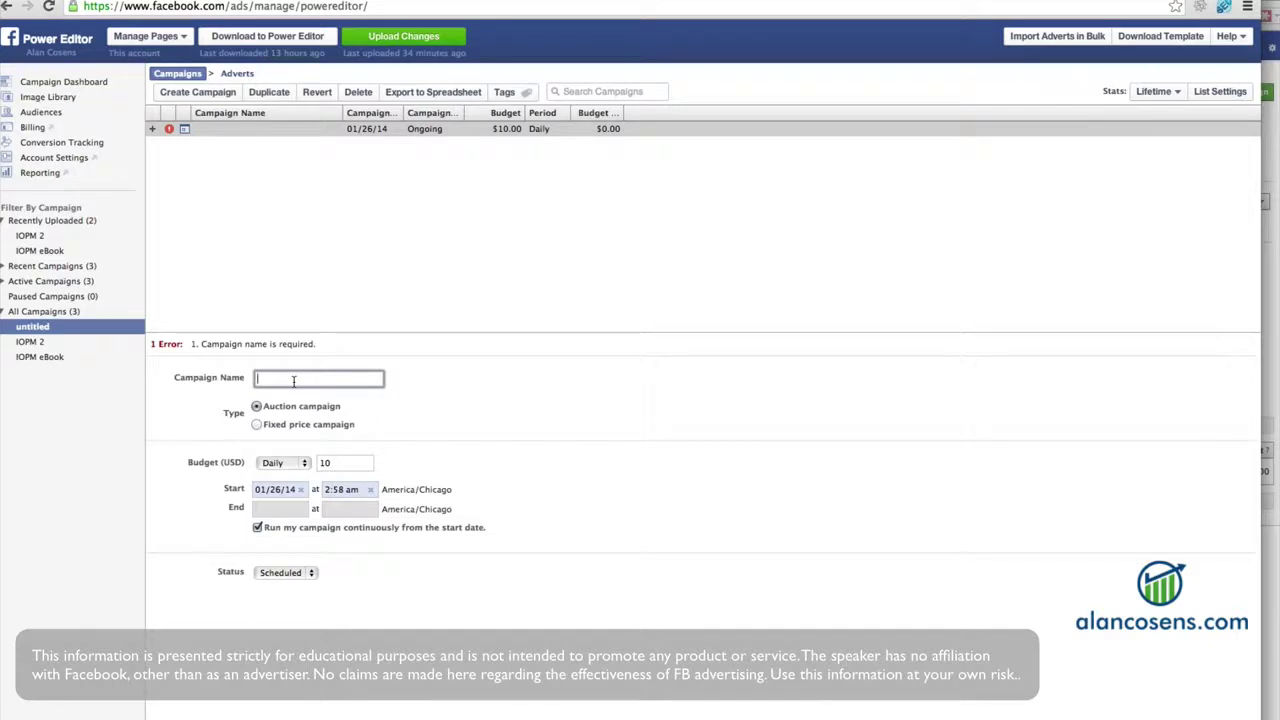
Name the new campaign "IOPM seo".
key(BackSpace)
text(PM)
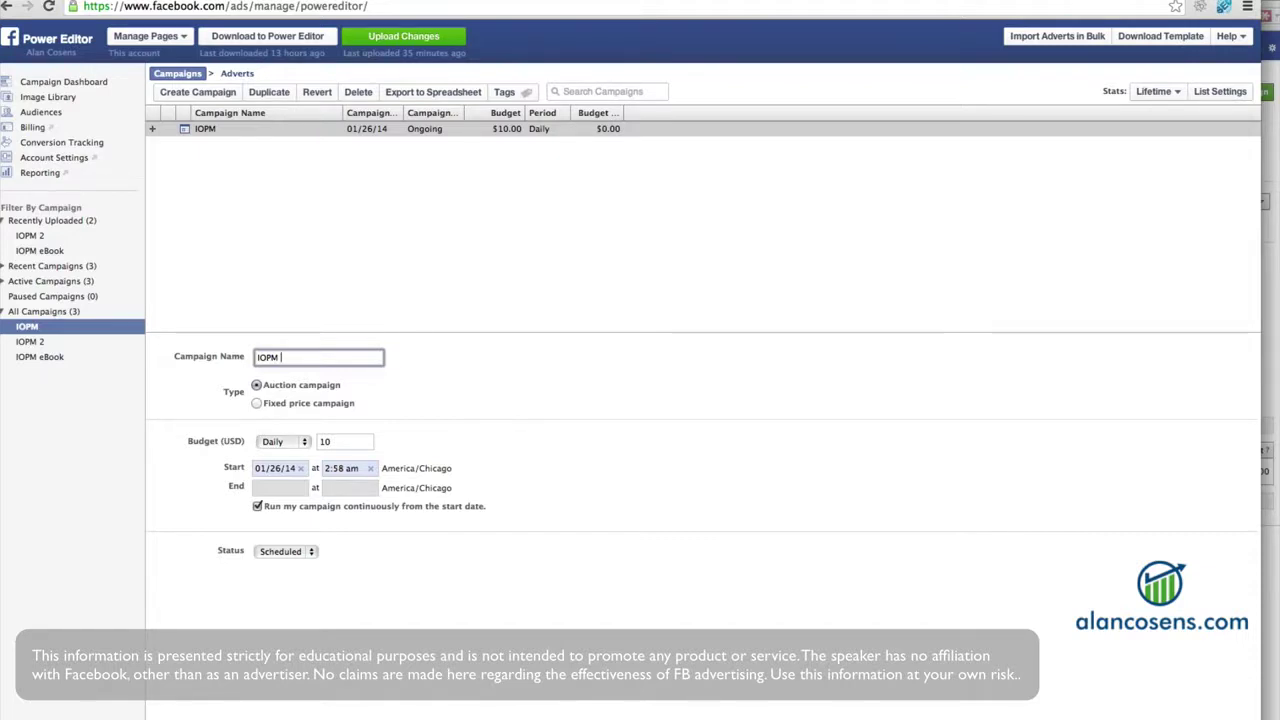
text(seo)
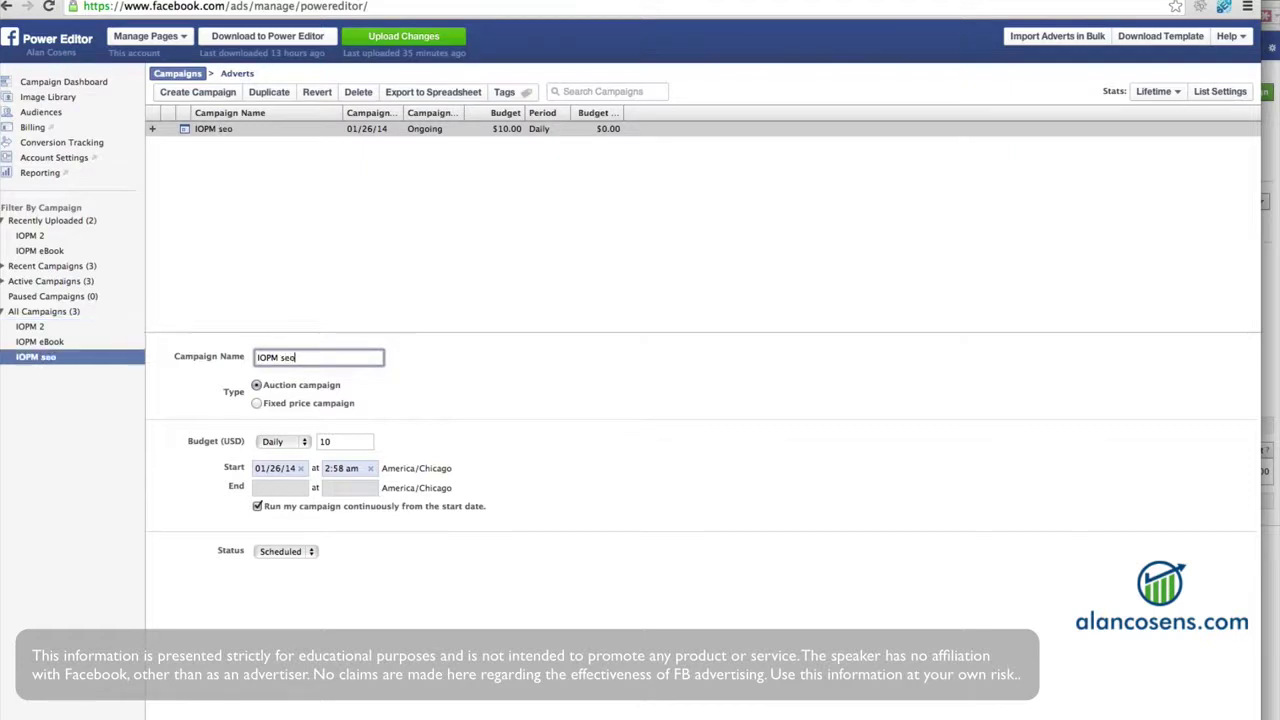
click(543, 388)
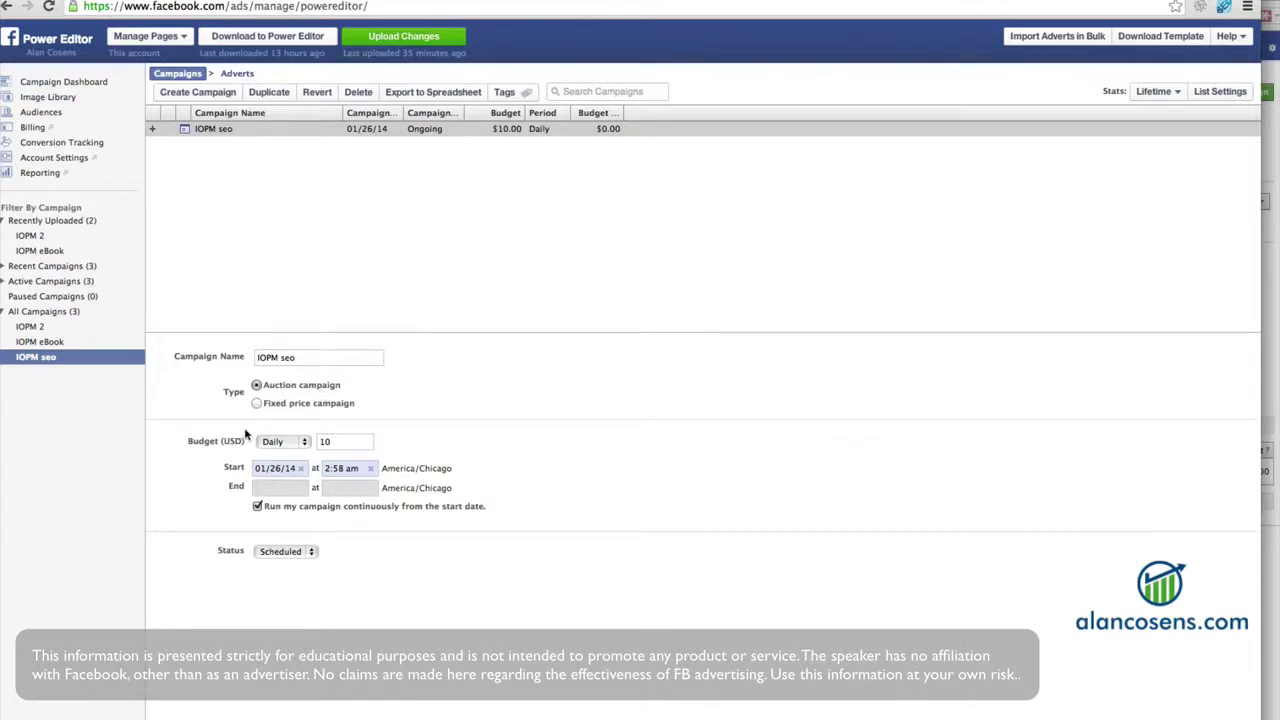
Set the campaign's daily budget to 6 USD.
click(344, 441)
text(6)
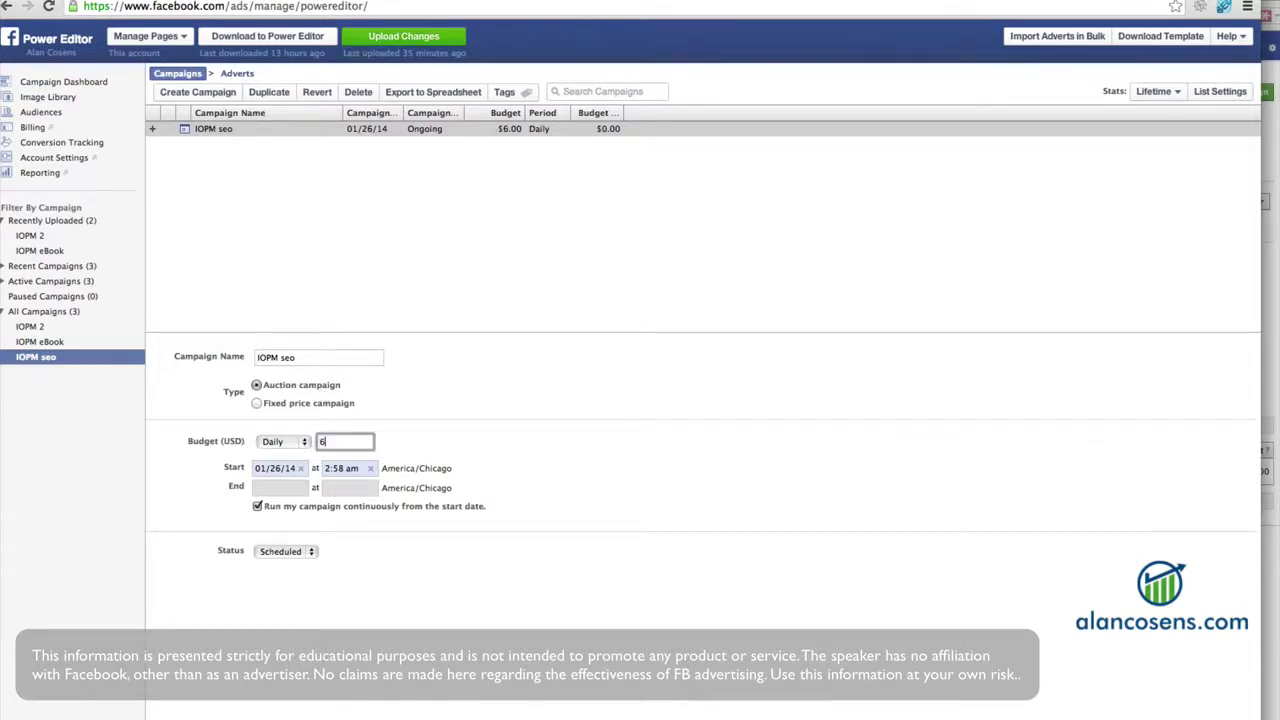
click(645, 500)
Create a new advert in the IOPM seo campaign and name it "1cpcseo".
click(237, 74)
click(190, 93)
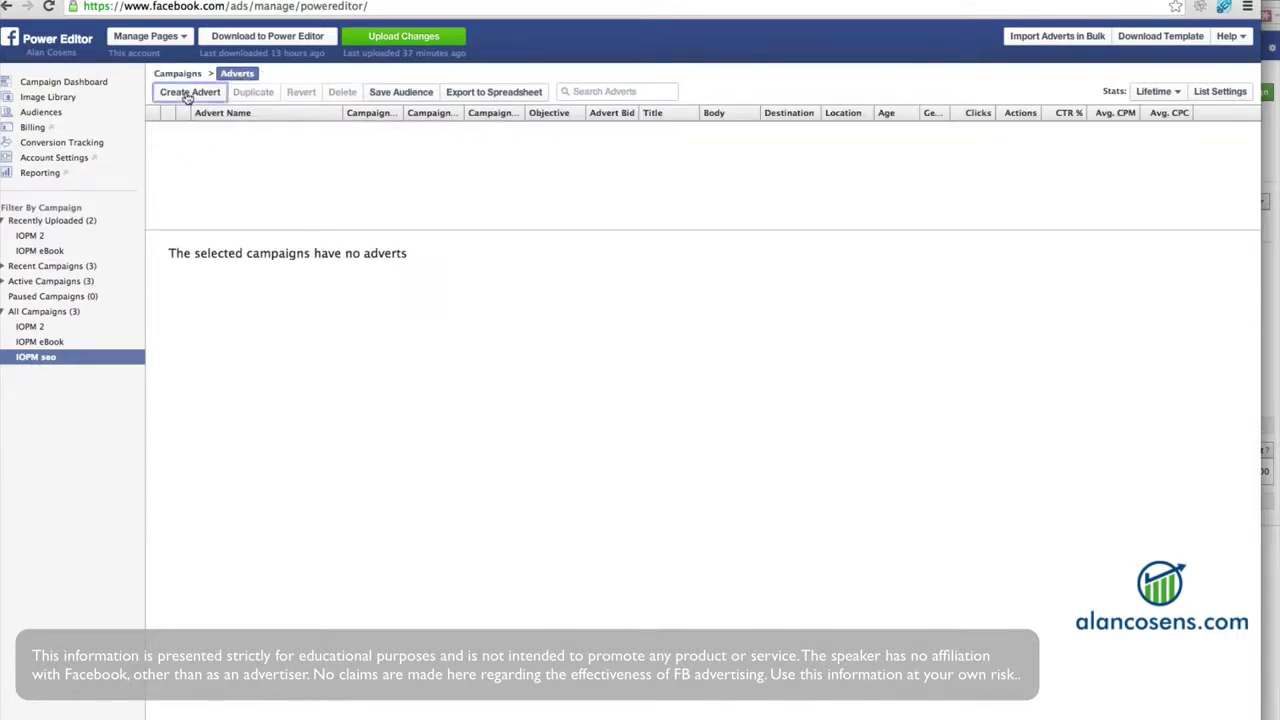
click(206, 317)
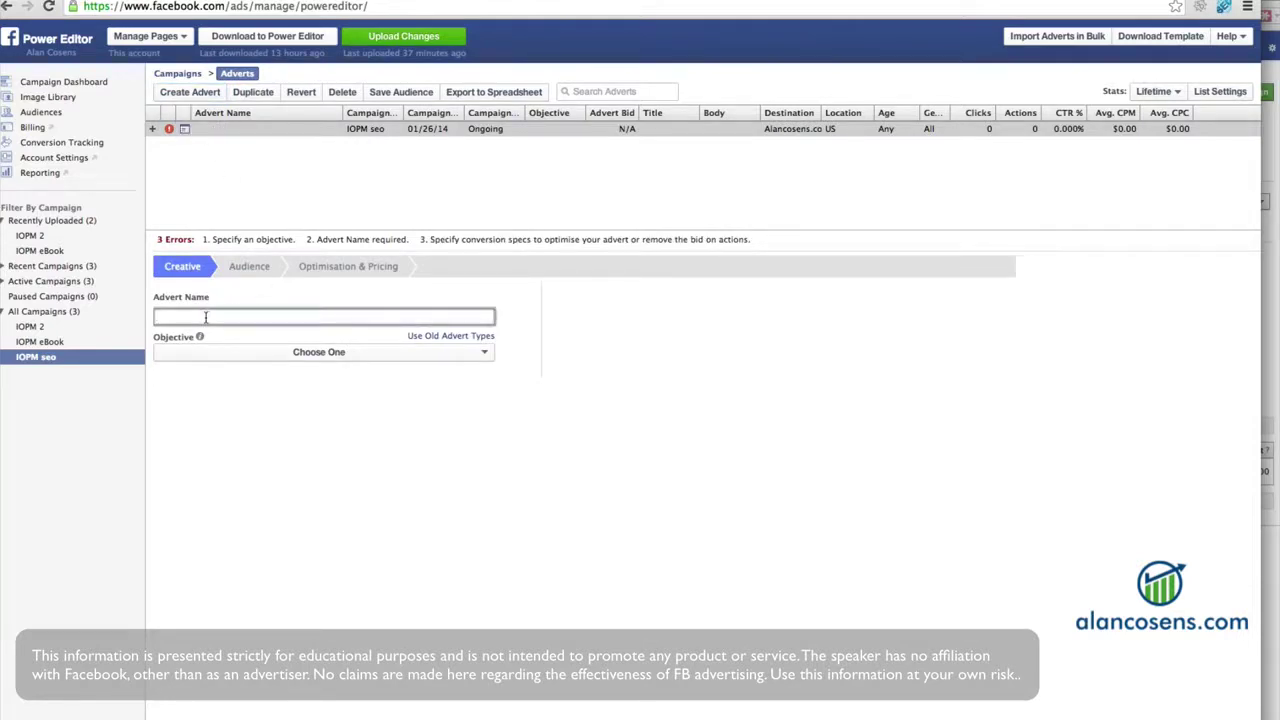
text(1)
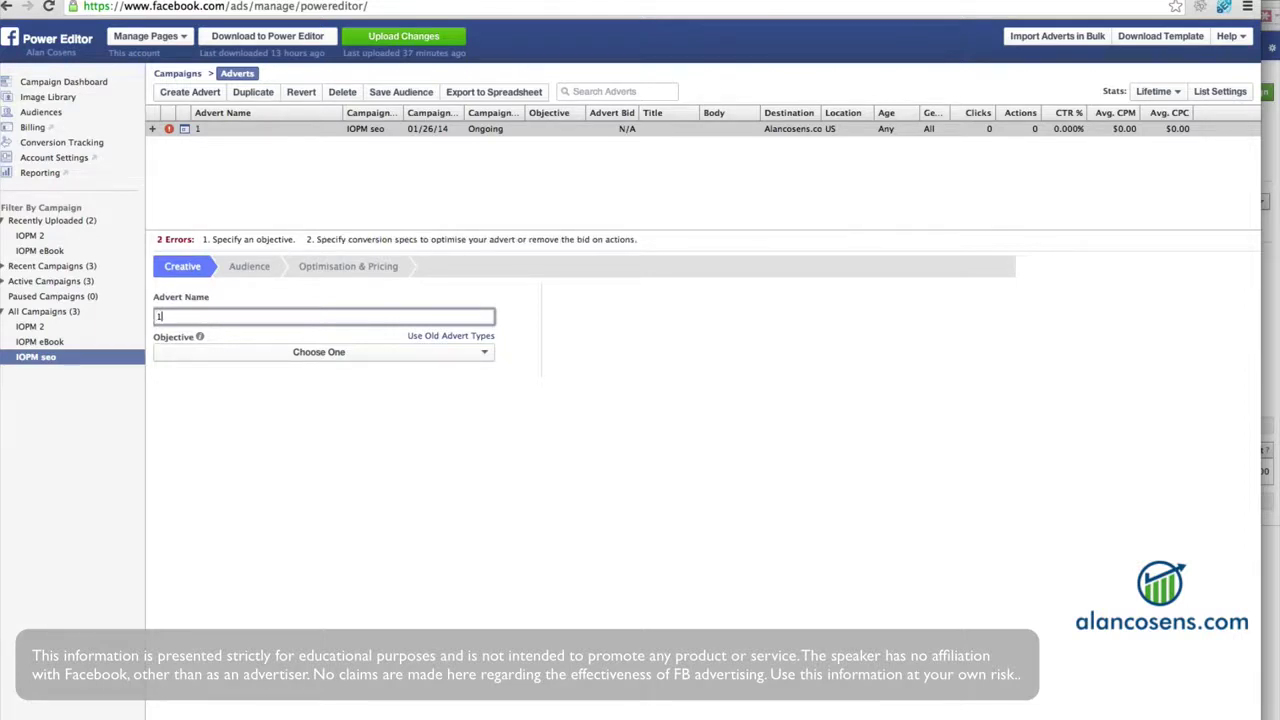
text(cpcseo)
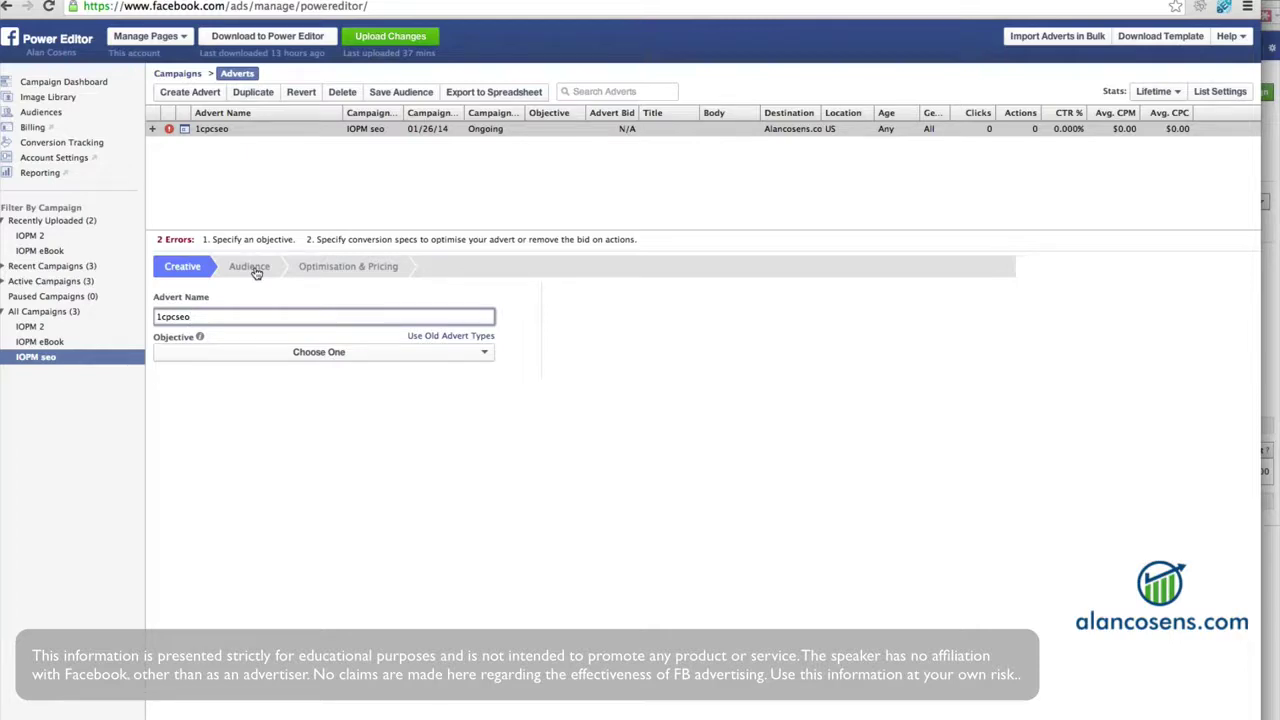
Switch to the tracking spreadsheet and change the "Capture Page Directory" header in cell A1 to "Link".
drag(0, 0, 636, 0)
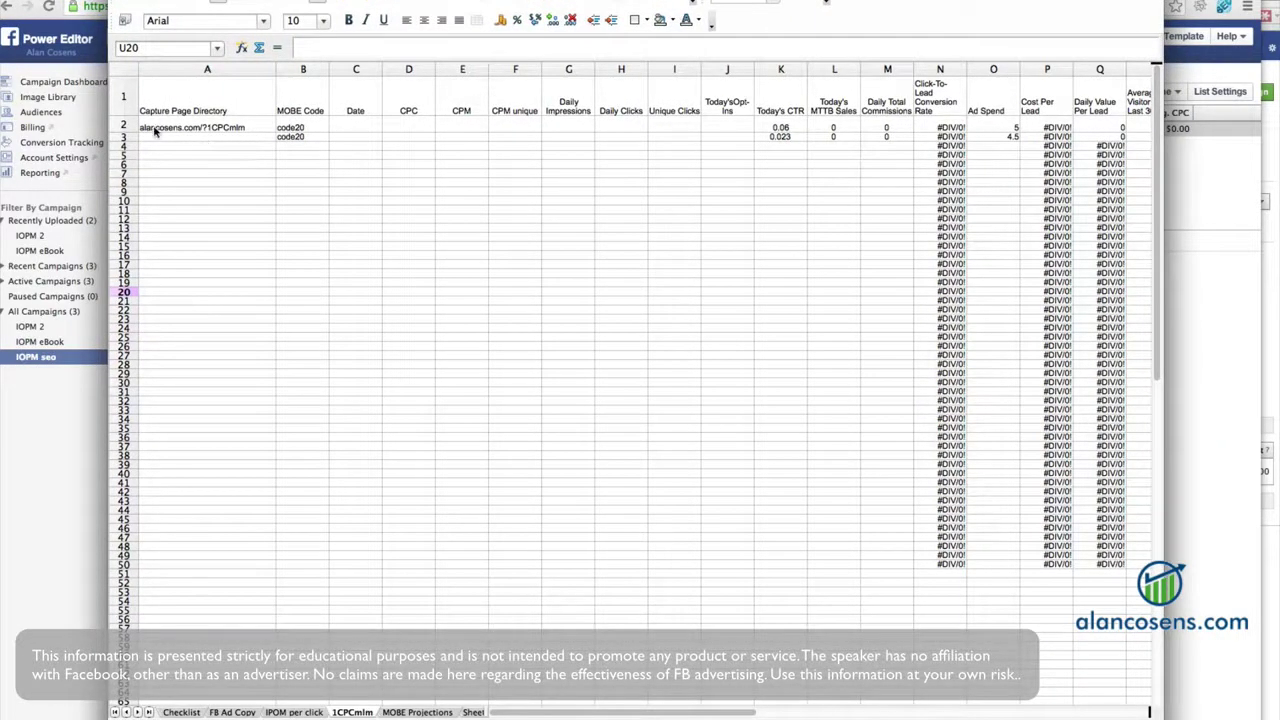
click(230, 115)
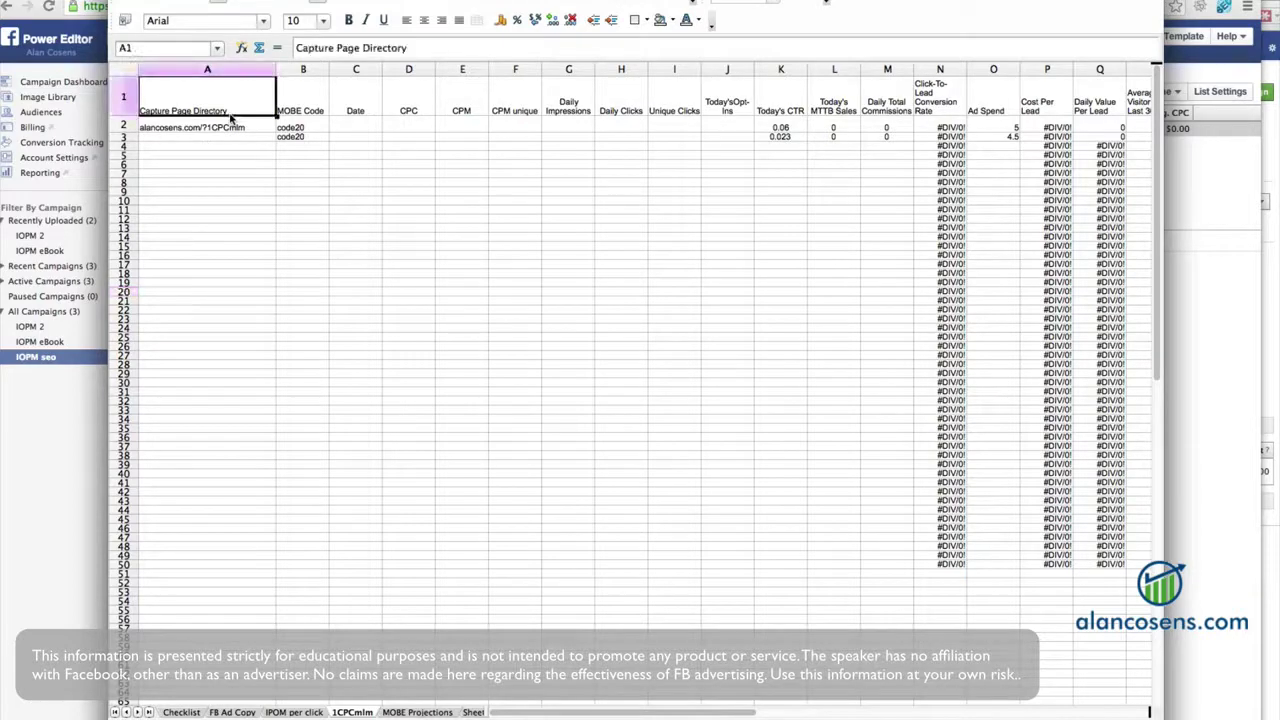
text(Link)
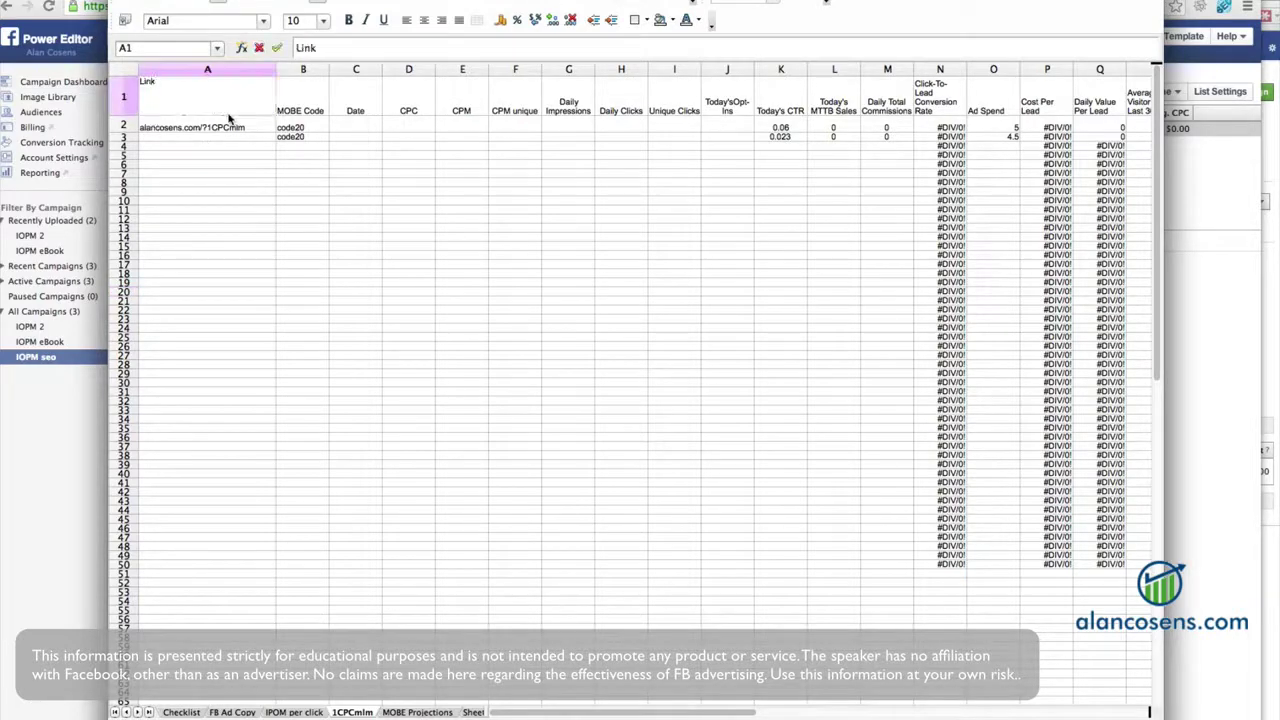
click(208, 229)
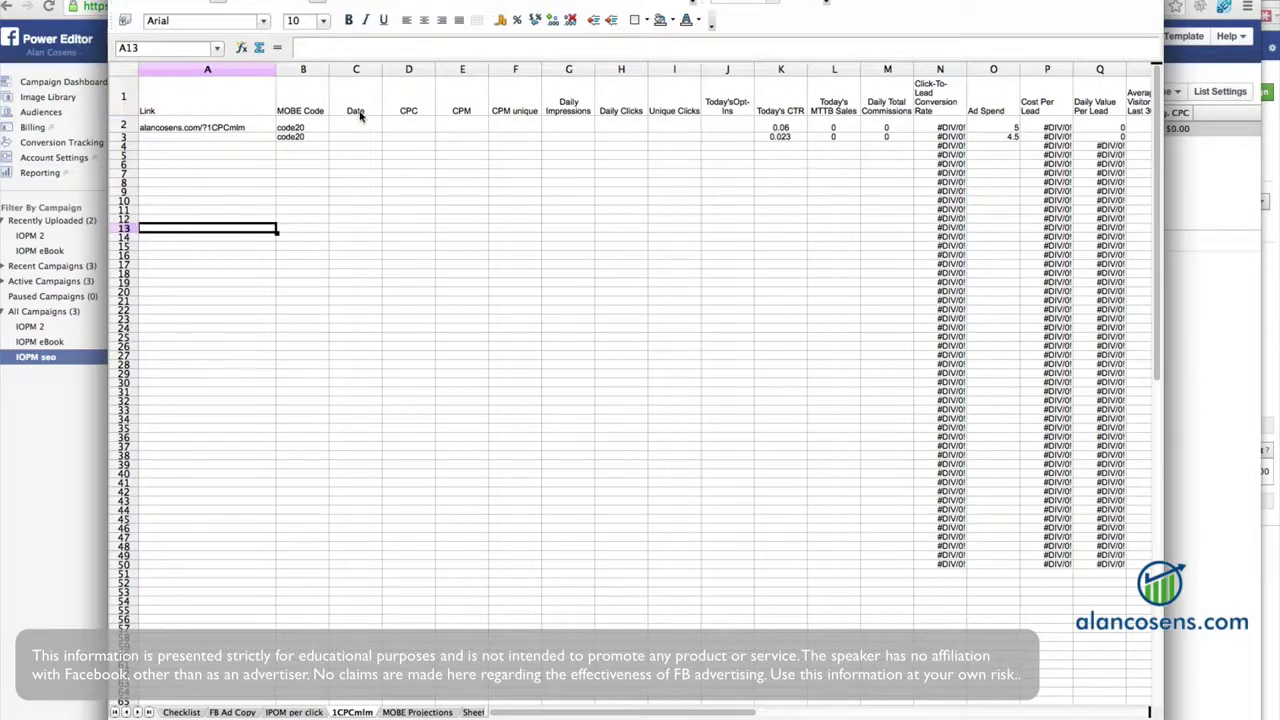
Examine the ad copy columns in the 1CPCmlm sheet, including the advert name and full post text, and the matching text-file draft.
scroll(360, 116, right, 1)
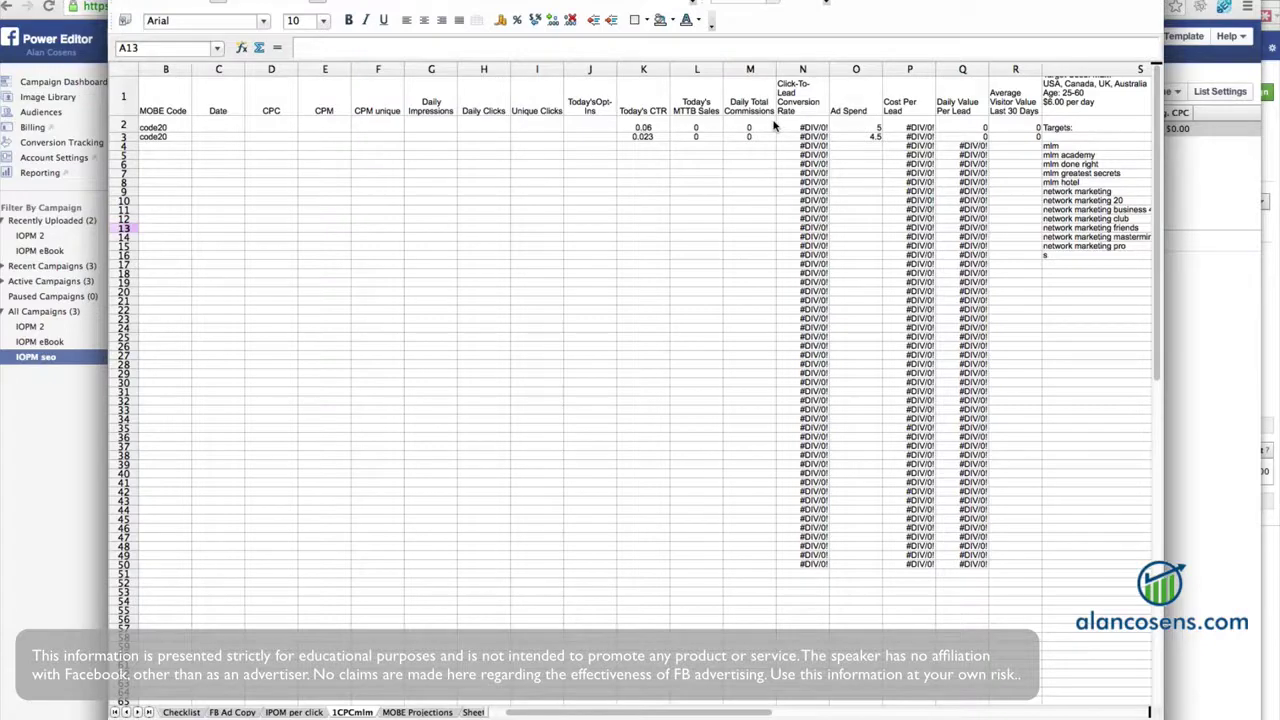
scroll(773, 125, right, 10)
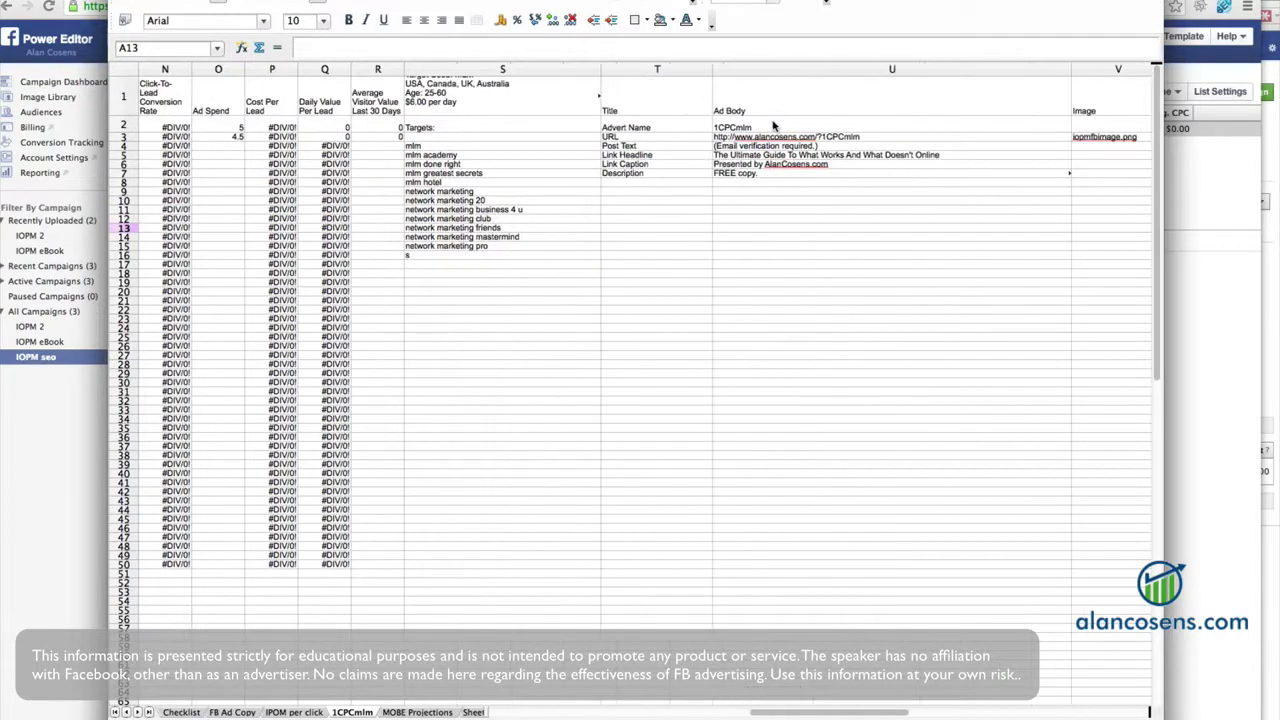
scroll(539, 127, right, 4)
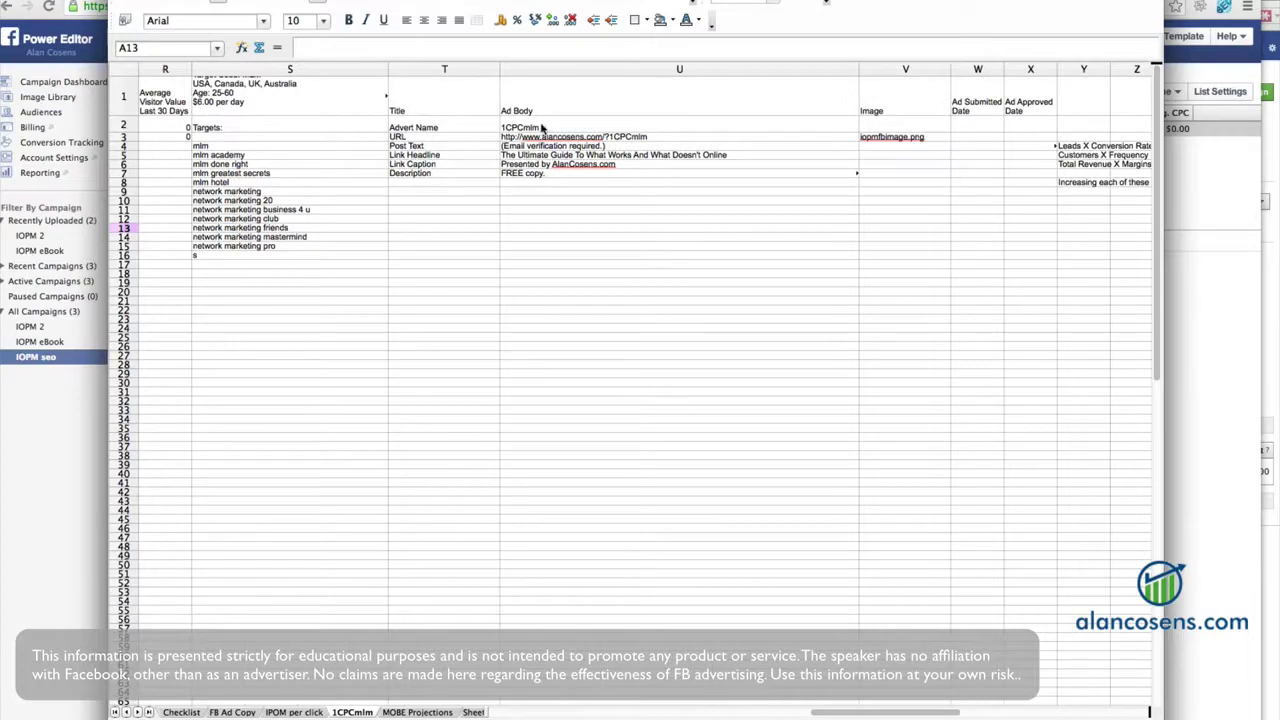
click(540, 128)
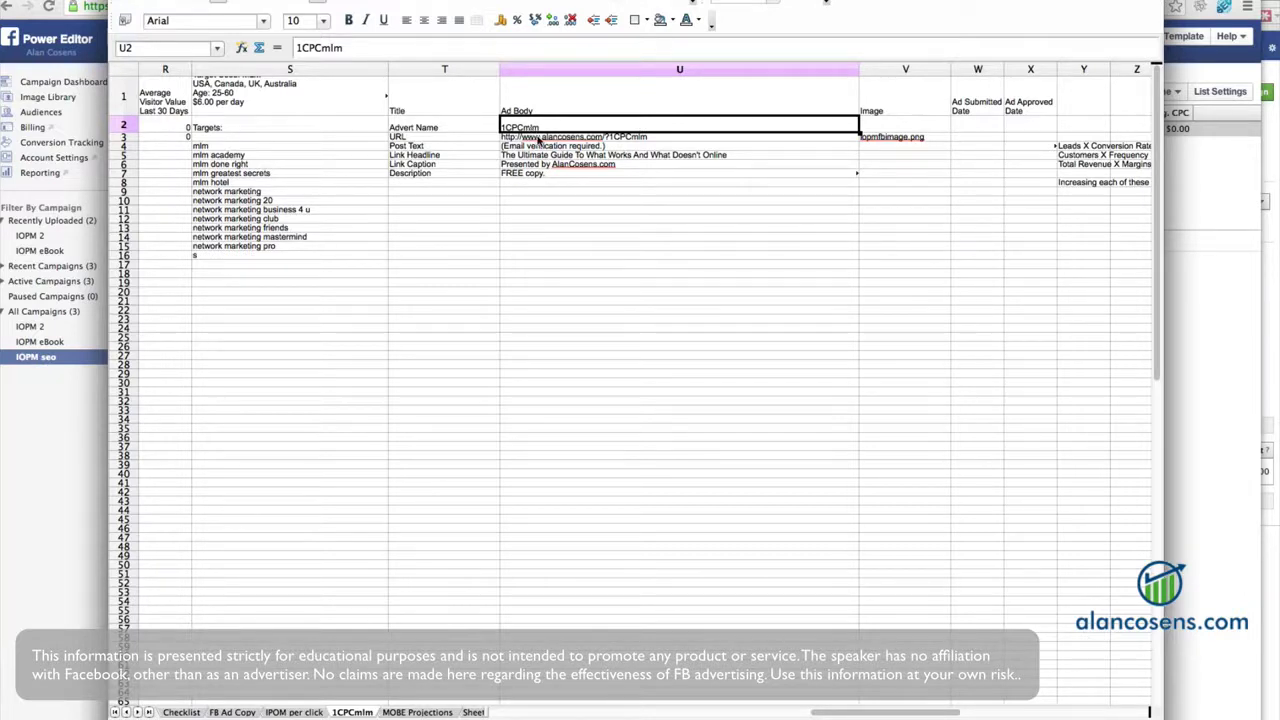
key(super+Tab)
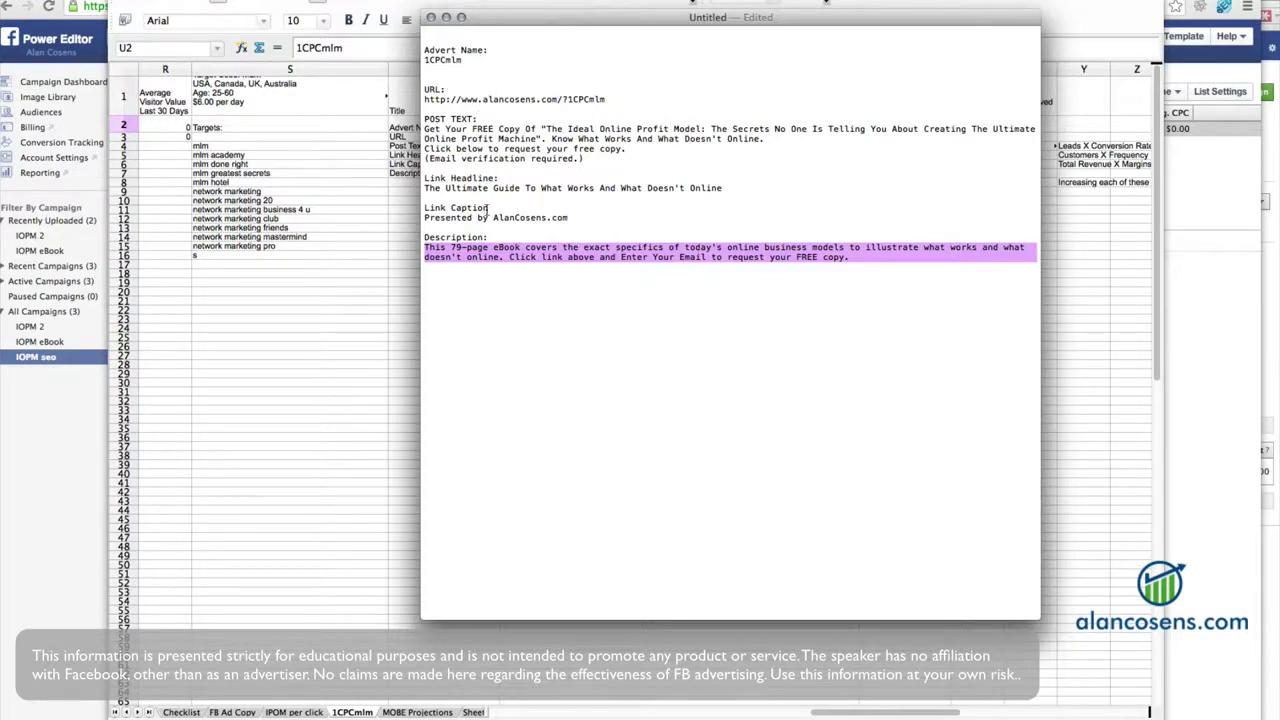
drag(610, 24, 274, 50)
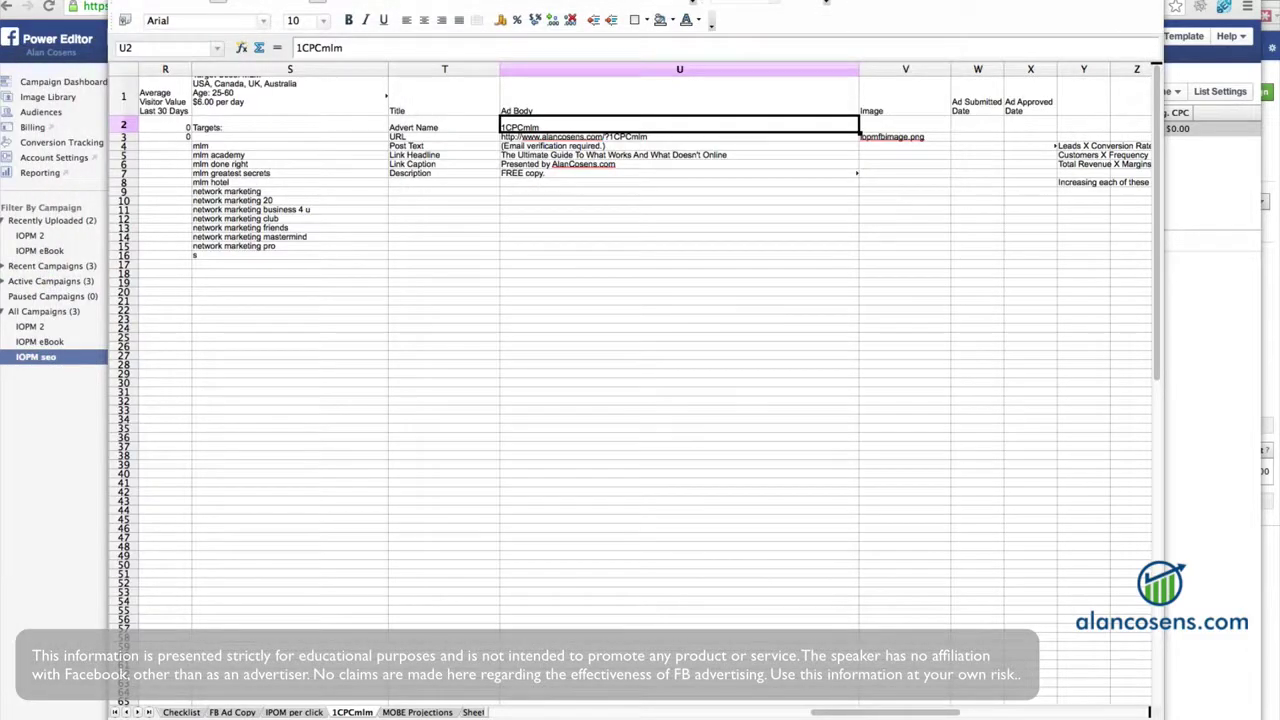
click(640, 148)
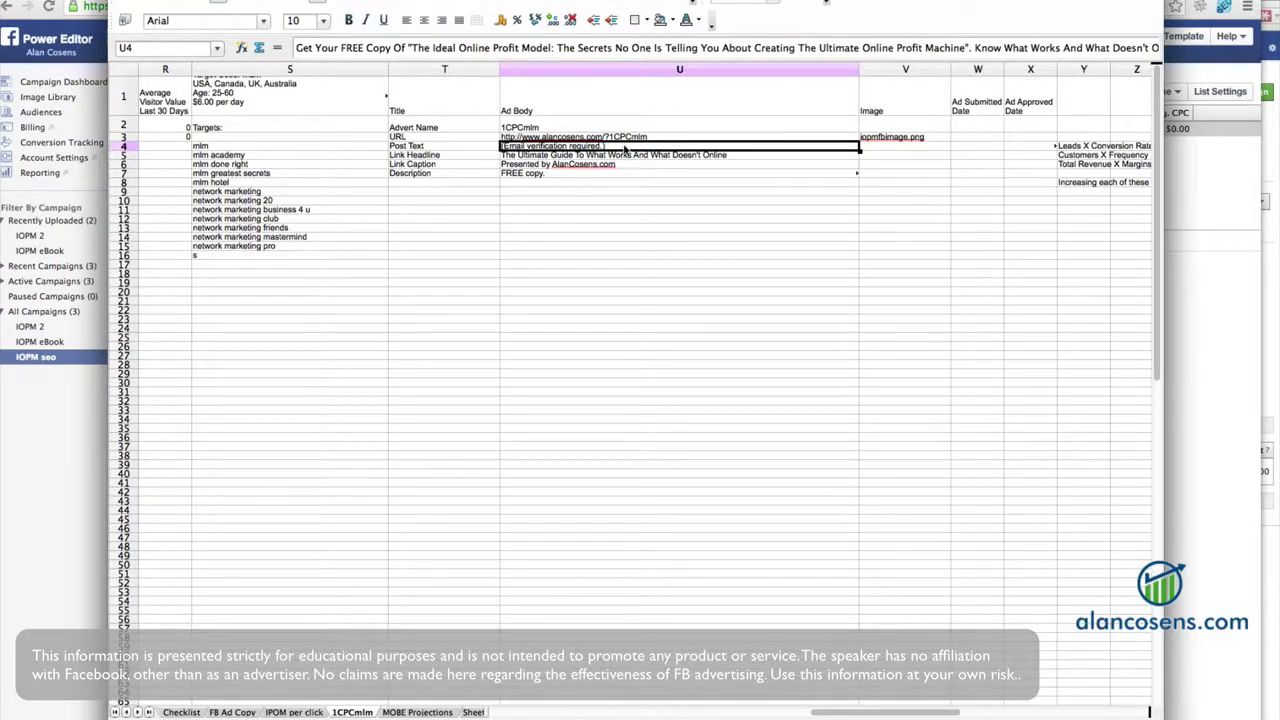
double_click(625, 148)
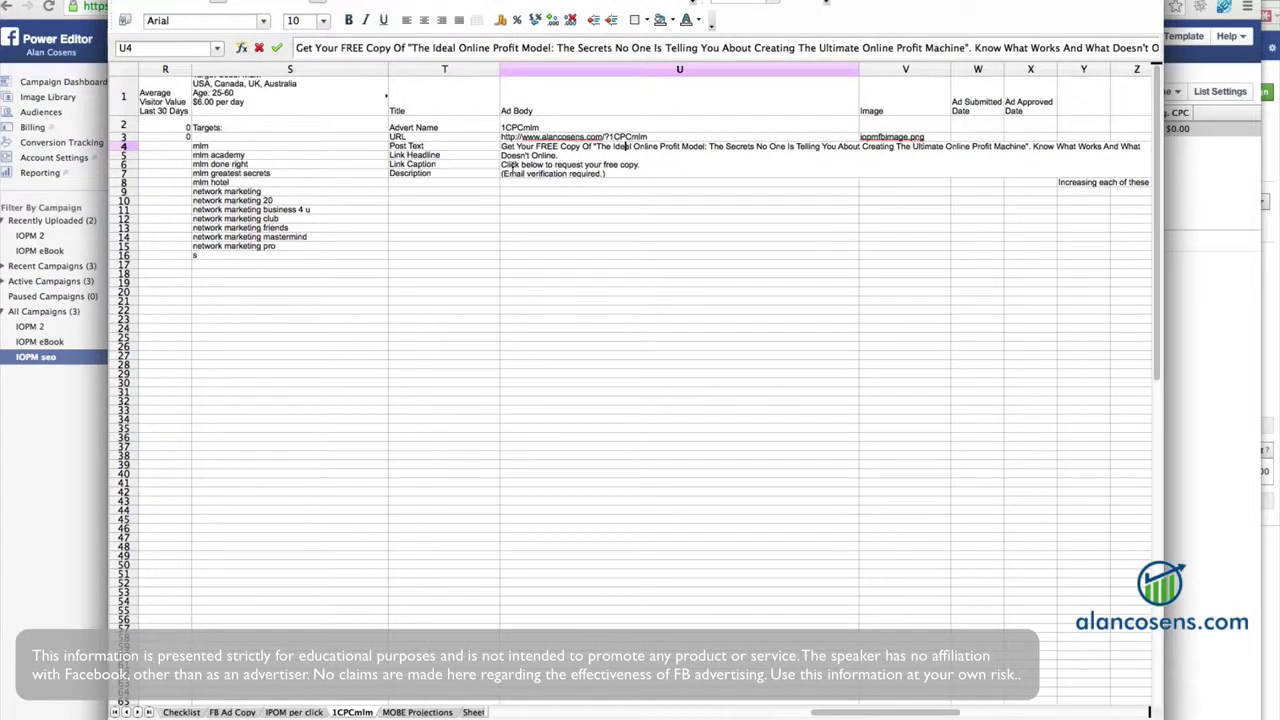
click(692, 248)
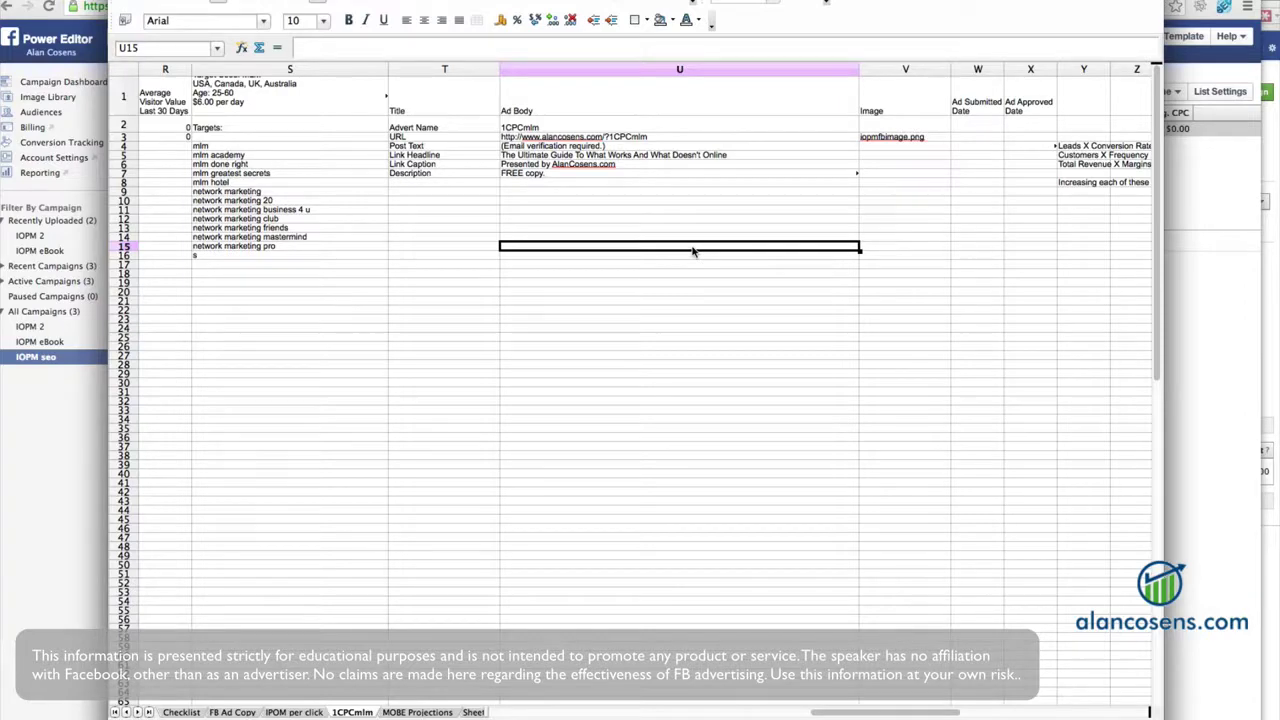
Clear the stray "s" from cell S16 and increase the height of row 1 to fit the whole targeting note.
click(348, 286)
click(236, 258)
key(BackSpace)
key(Return)
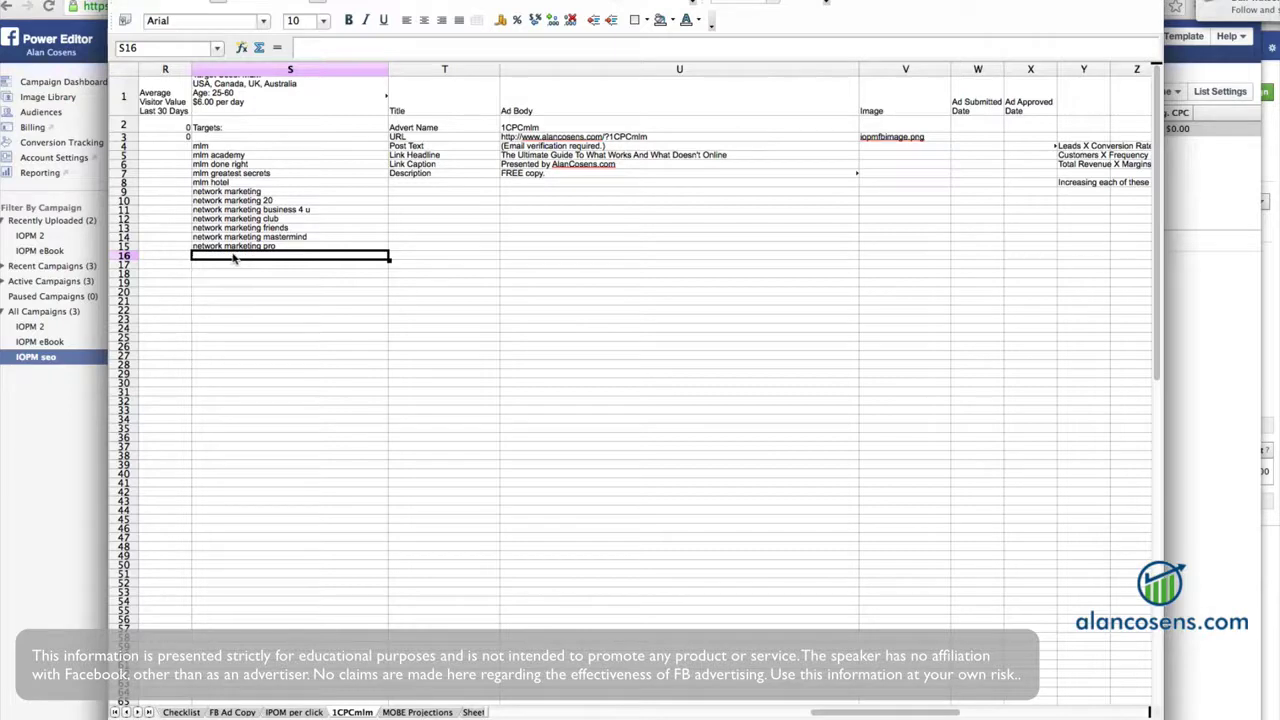
click(355, 175)
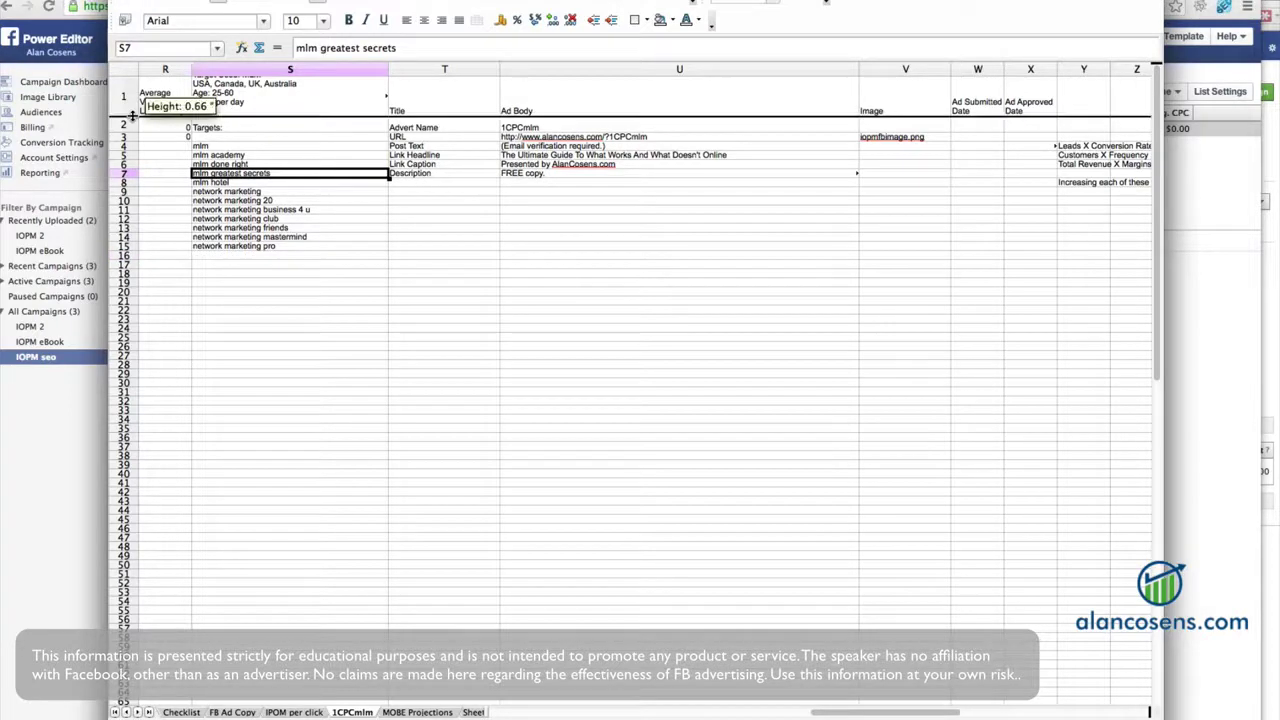
drag(132, 115, 132, 133)
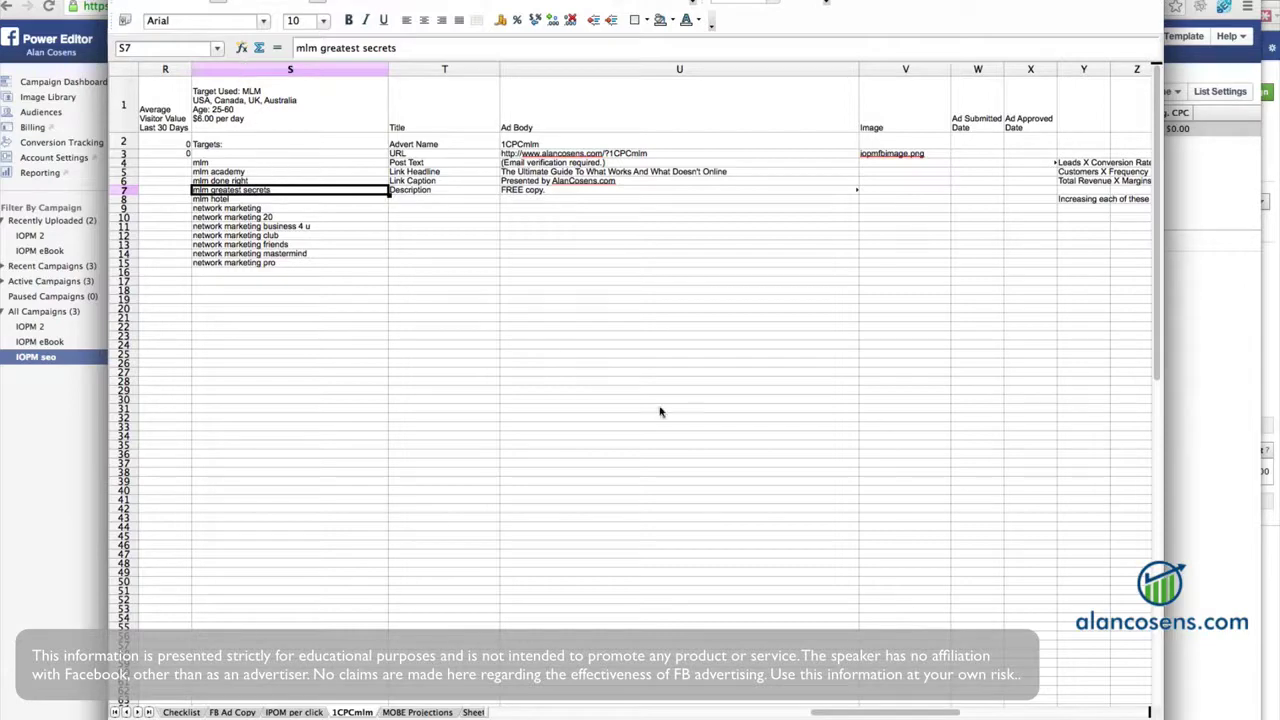
Examine the targeting note in column S and the target keywords from "mlm" to "mlm hotel" at a larger zoom.
scroll(630, 350, up, 5)
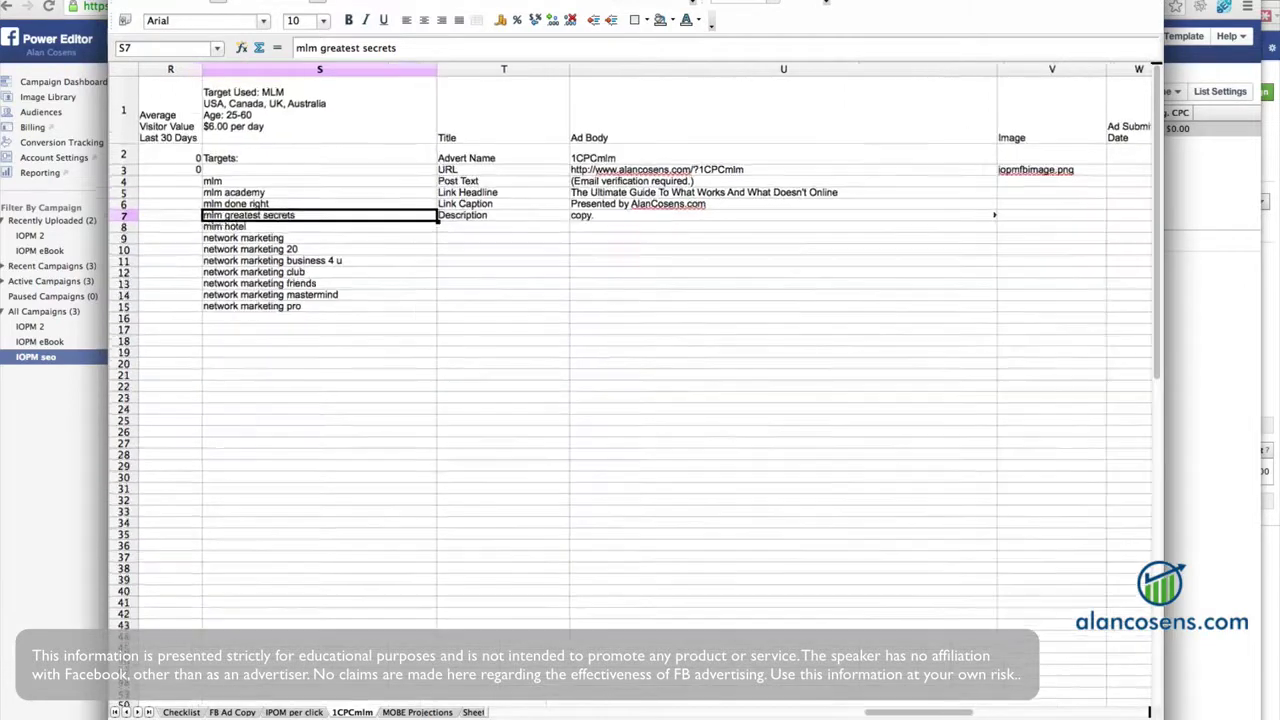
scroll(630, 350, up, 1)
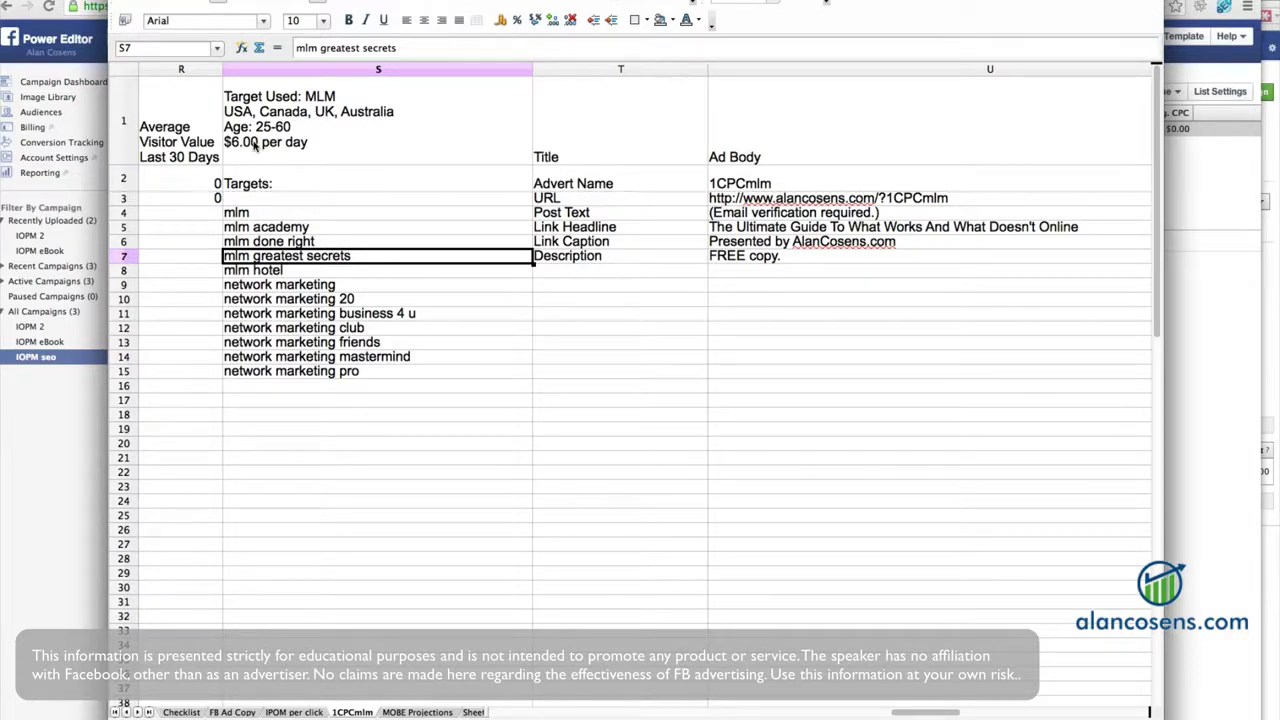
click(281, 215)
click(296, 229)
click(312, 242)
click(320, 260)
click(322, 273)
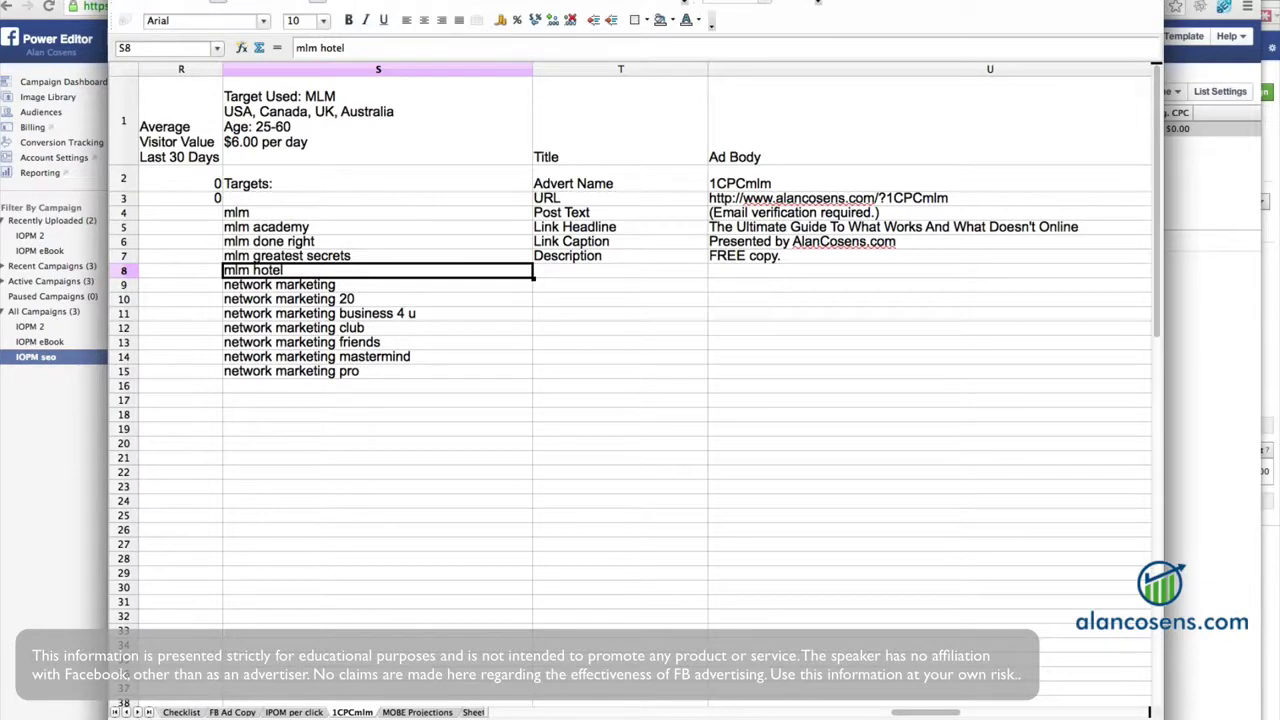
Switch to Power Editor to check the advert name, and return to the spreadsheet to compare it with the recorded advert name and URL.
drag(640, 1, 0, 1)
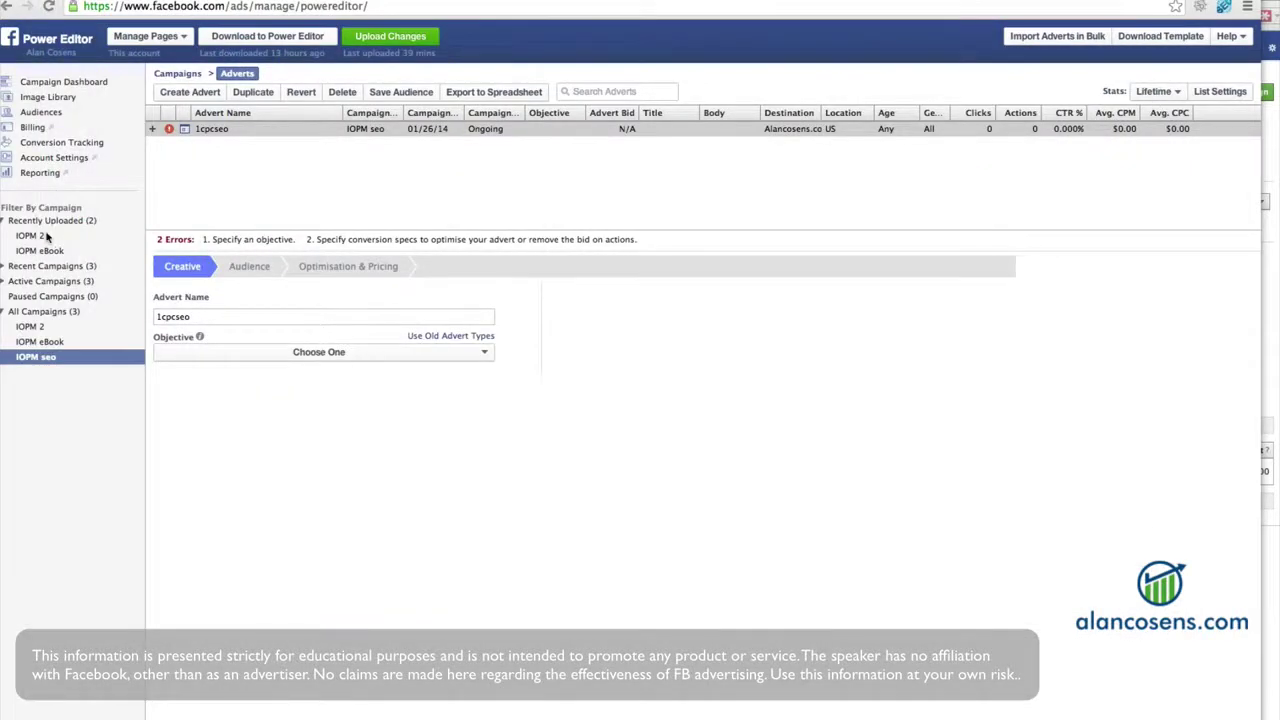
click(205, 316)
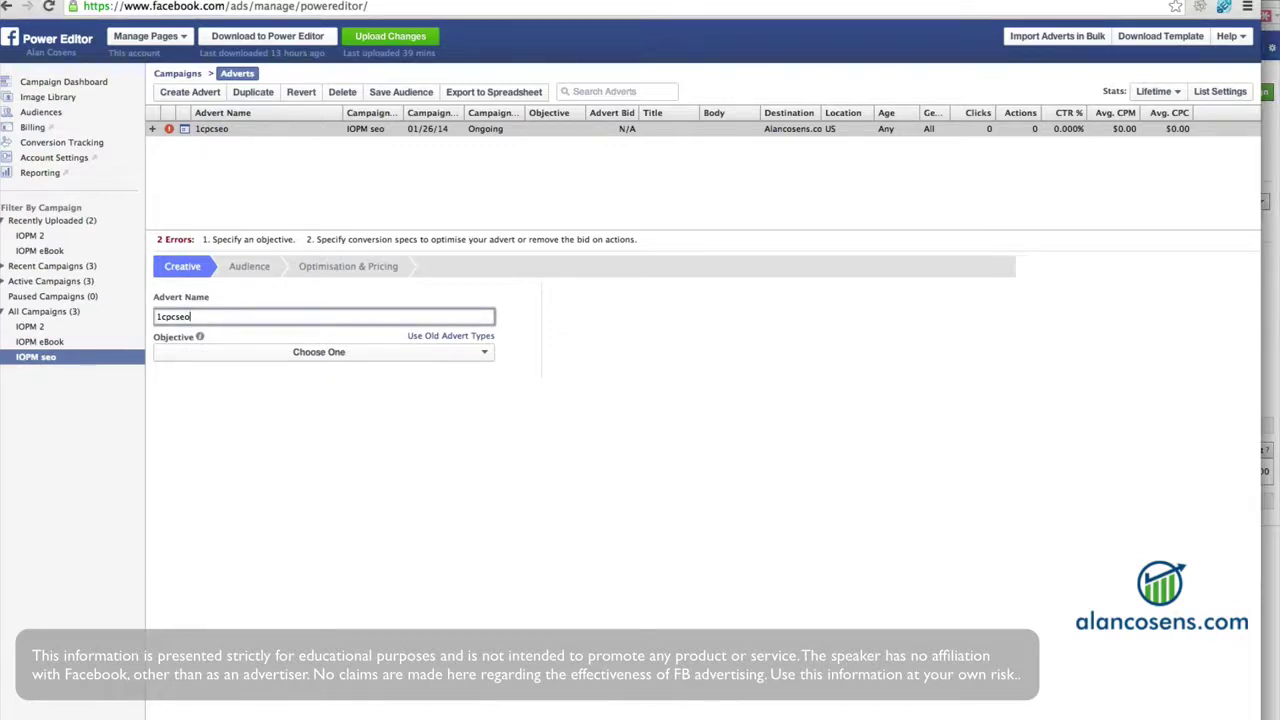
drag(2, 2, 598, 2)
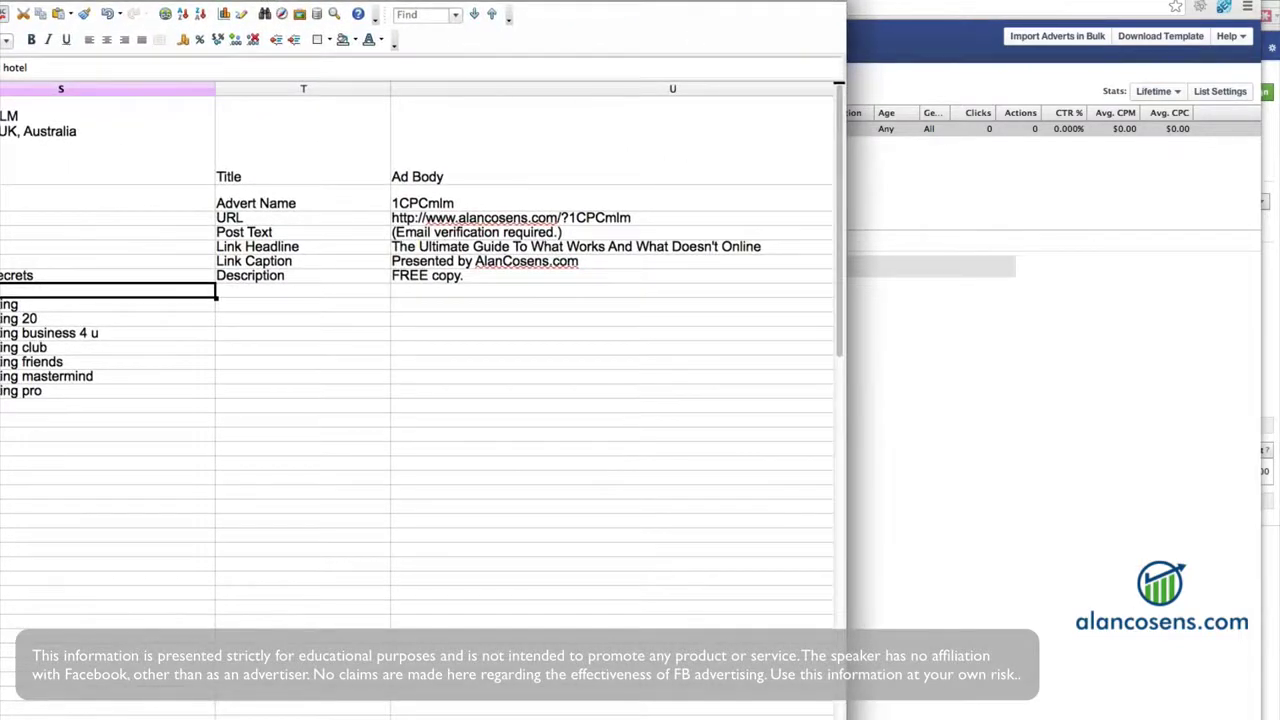
Switch to the browser, open alancosens.com/fb/?1cpcmlm in a new tab, and highlight the "fb" directory in its address.
key(super+Tab)
key(super+t)
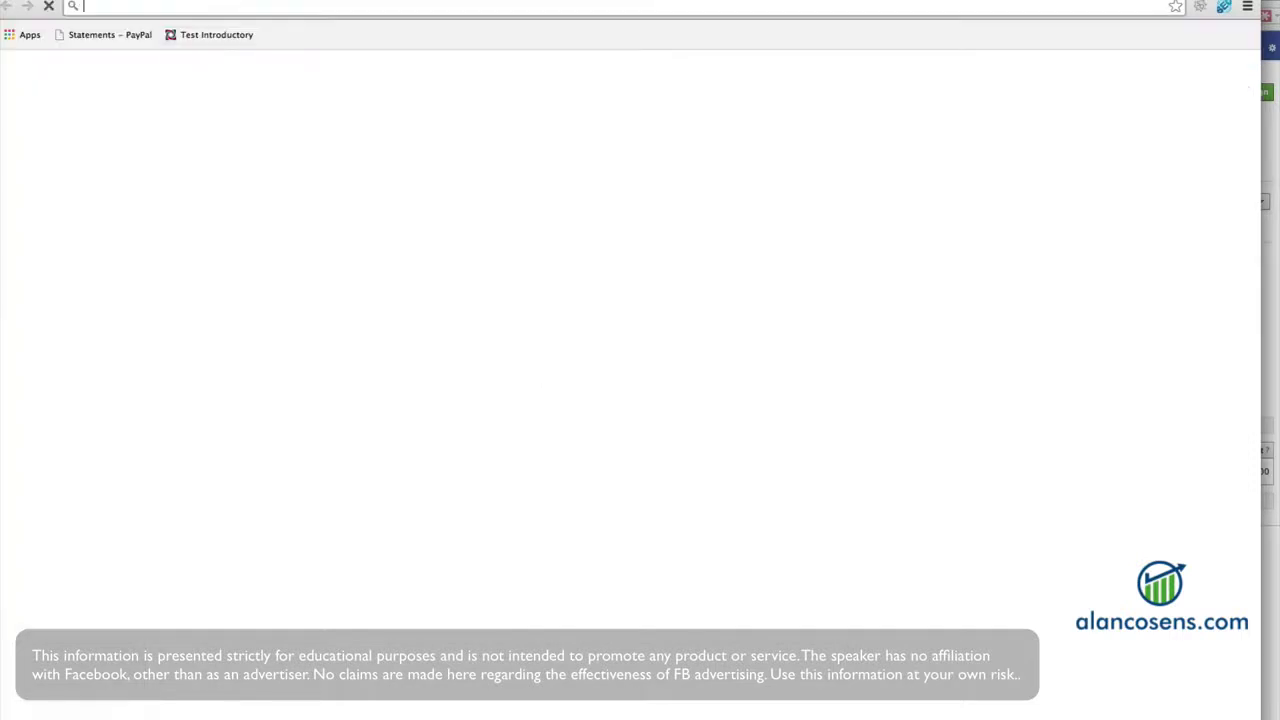
text(alan)
text(cosen)
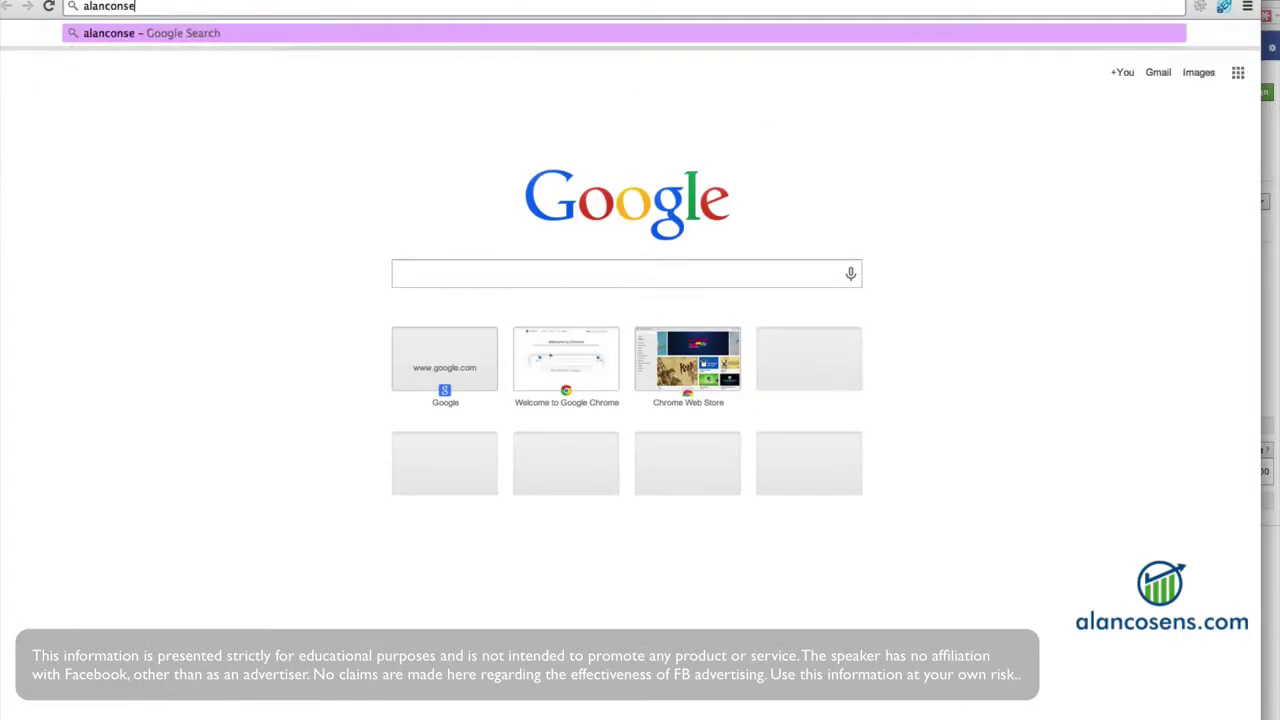
text(s.com)
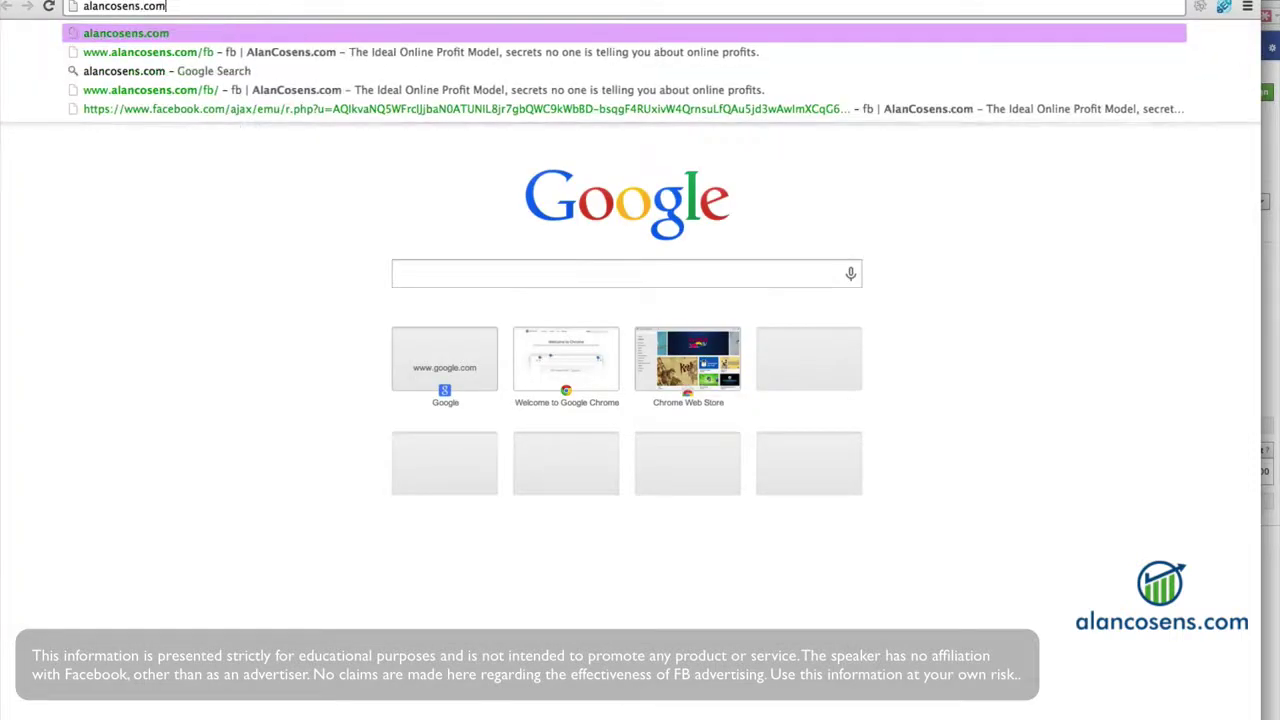
text(/fb/?)
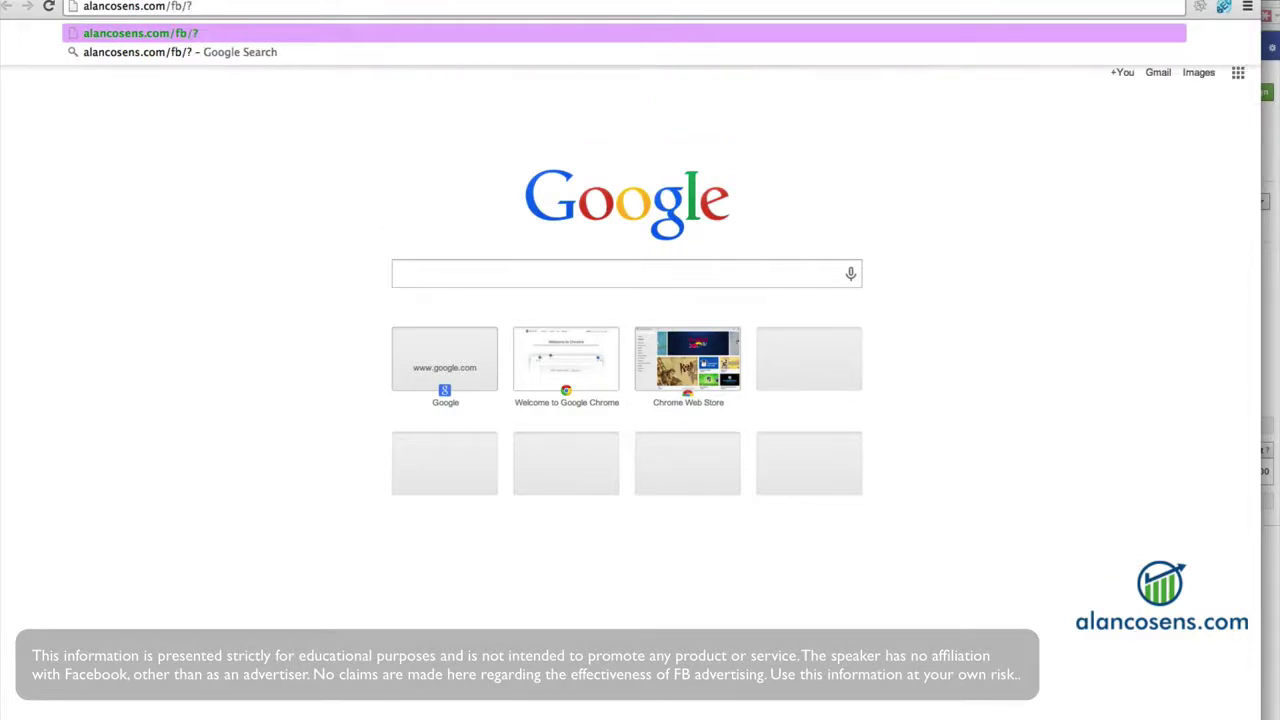
text(1cpcml)
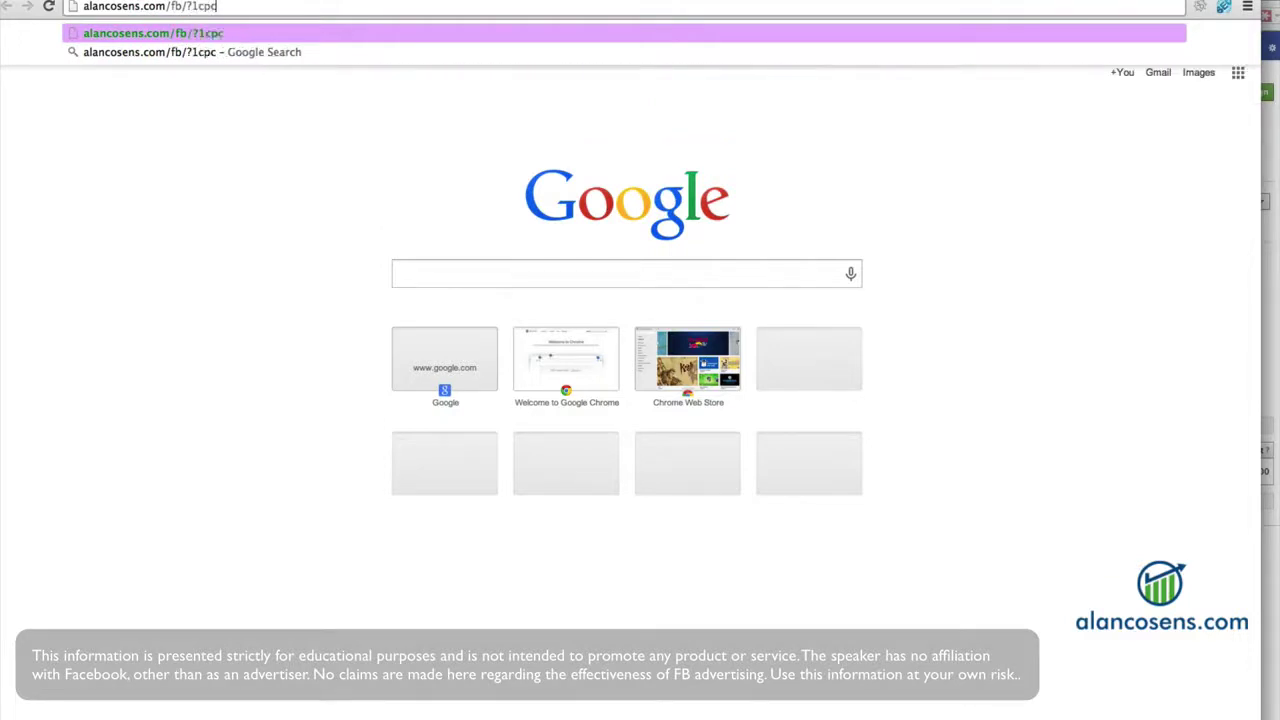
text(m)
key(Return)
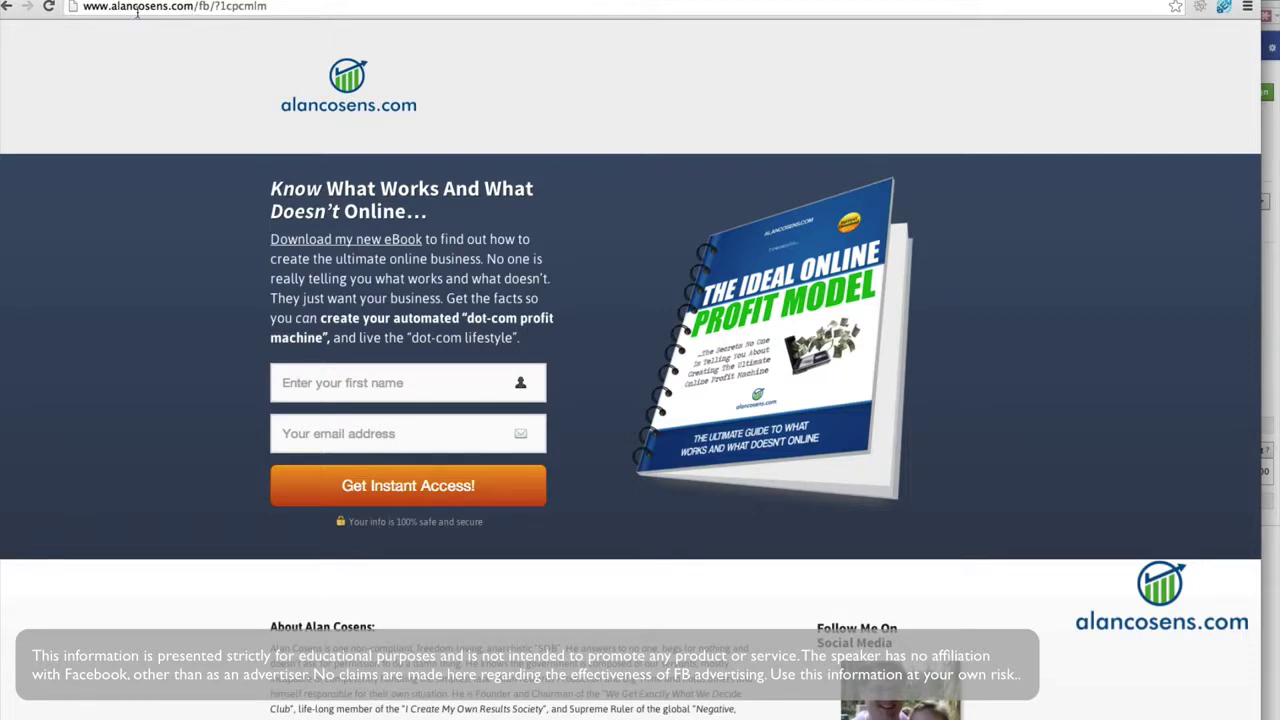
double_click(206, 7)
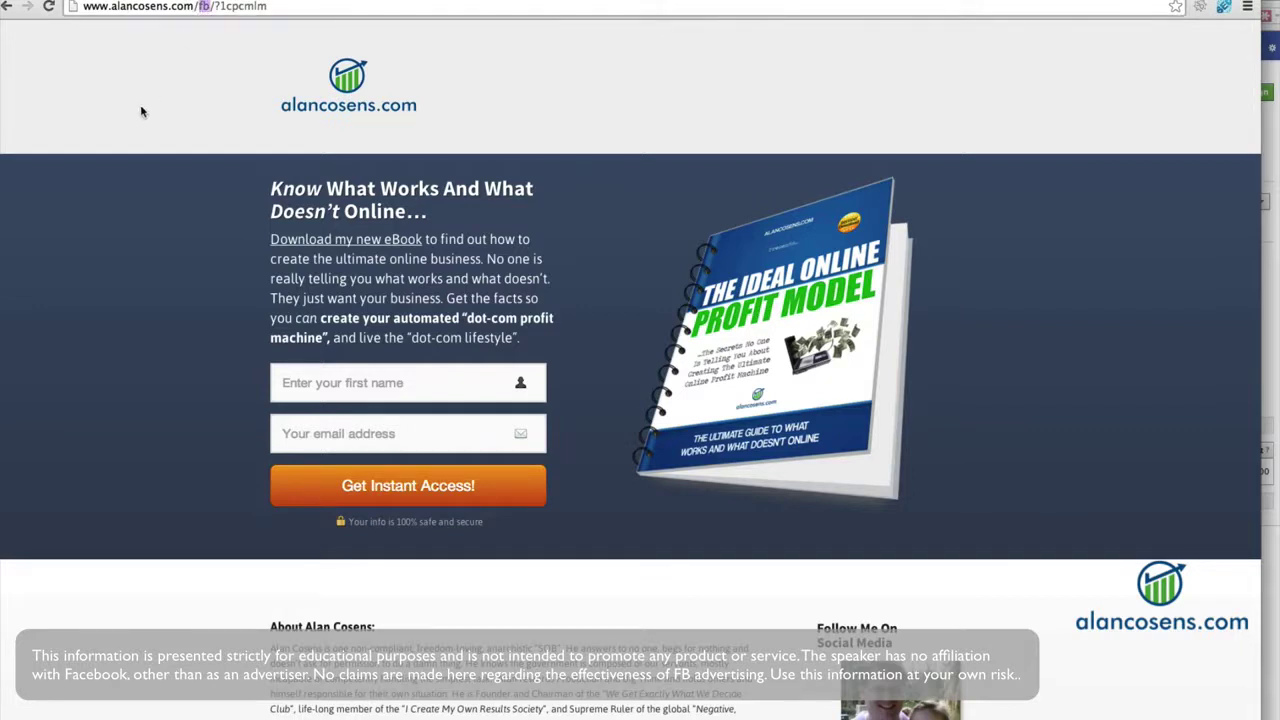